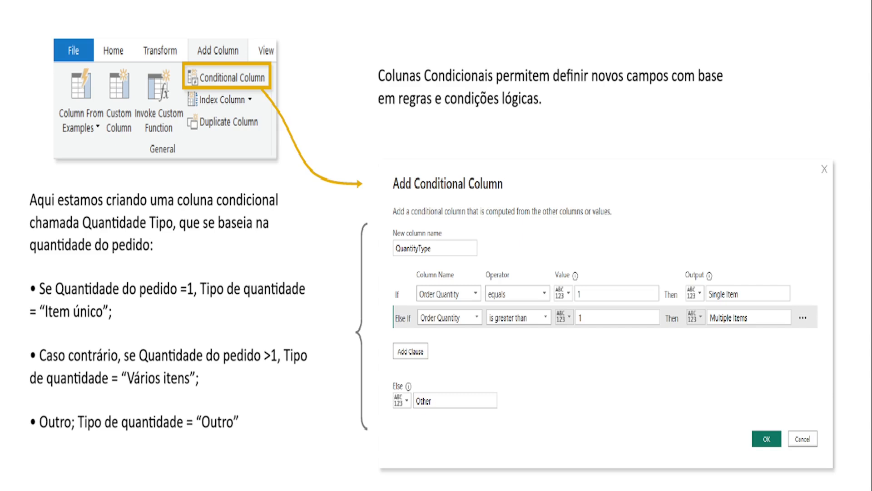
- Switch to Power BI Desktop and open the PBI-PRINCIPAL report's queries for data transformation
key("super")
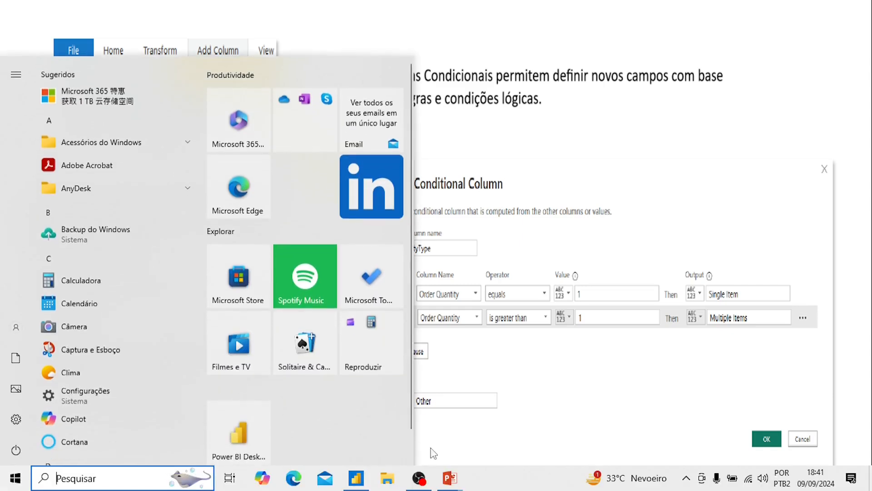
left_click(367, 484)
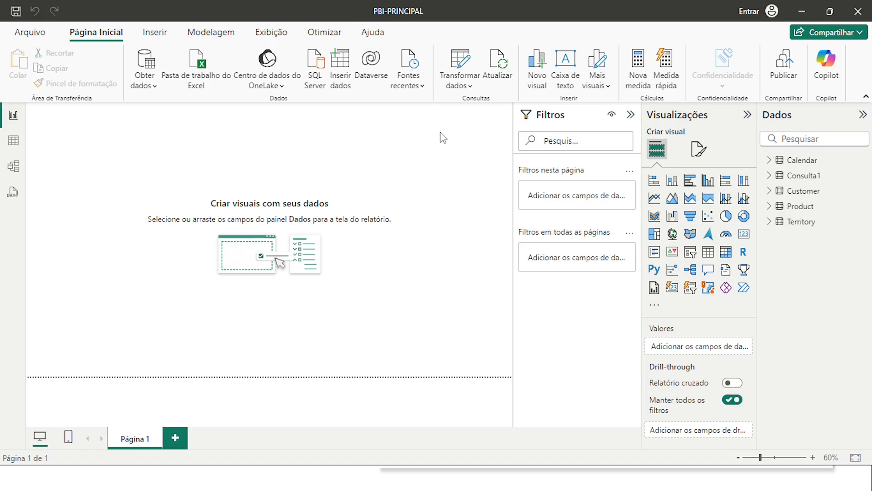
left_click(456, 87)
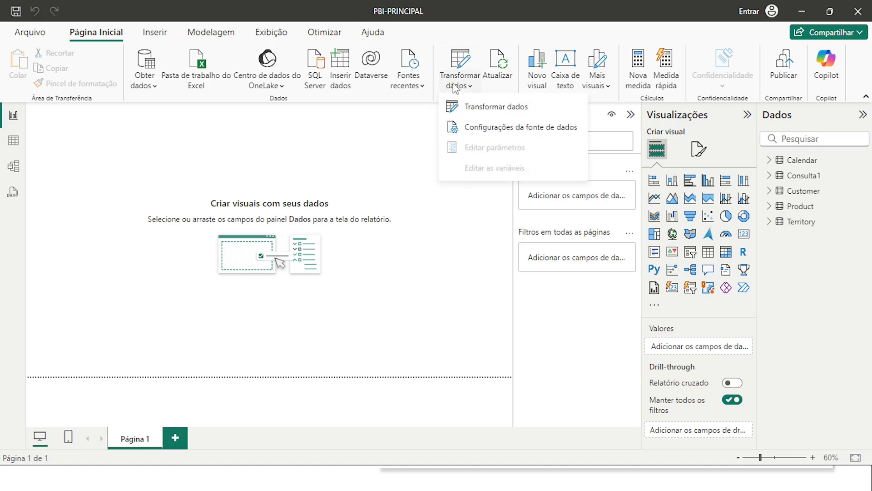
left_click(460, 107)
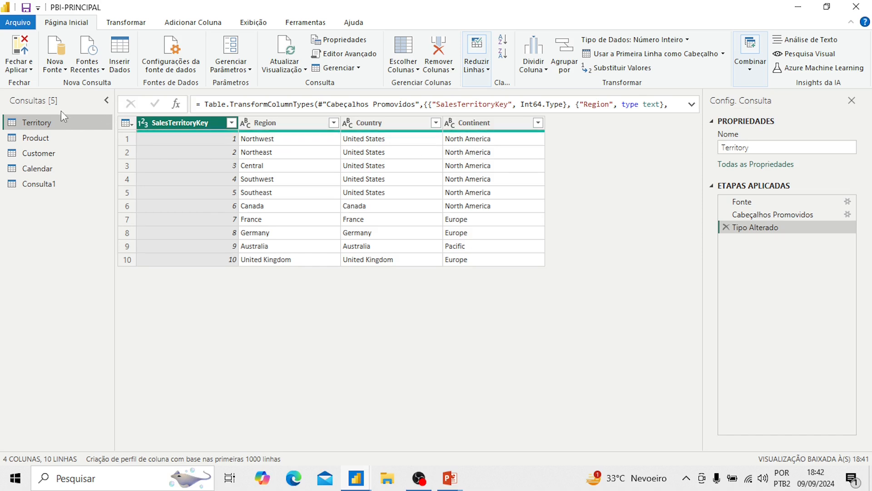
- Import the Sales Data 2022 CSV file from the BaseXM folder as a new query, keeping the default import settings
left_click(58, 69)
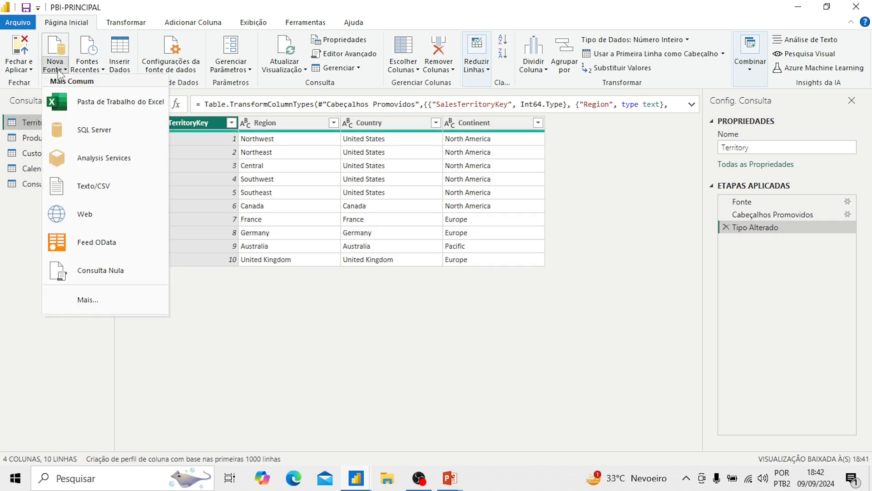
left_click(362, 353)
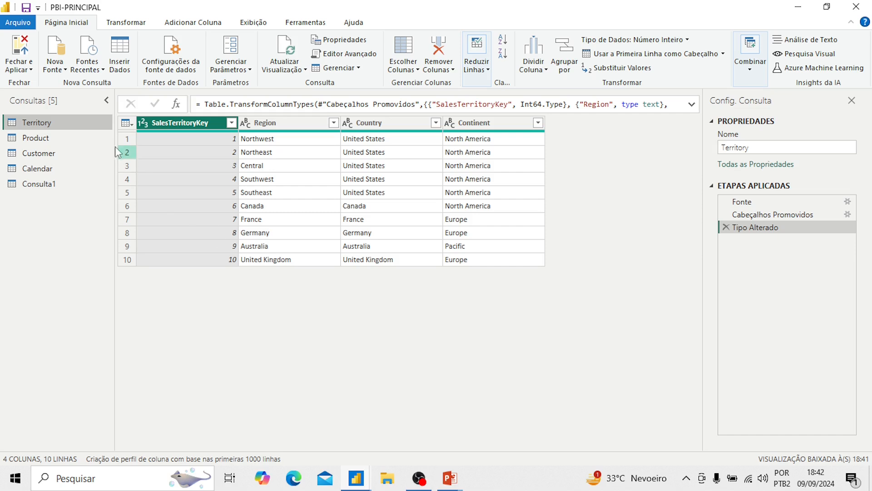
left_click(57, 68)
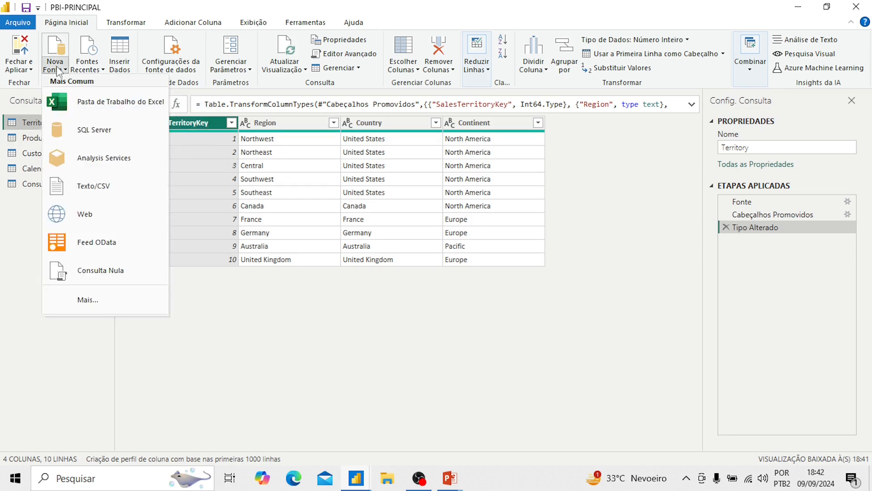
left_click(99, 189)
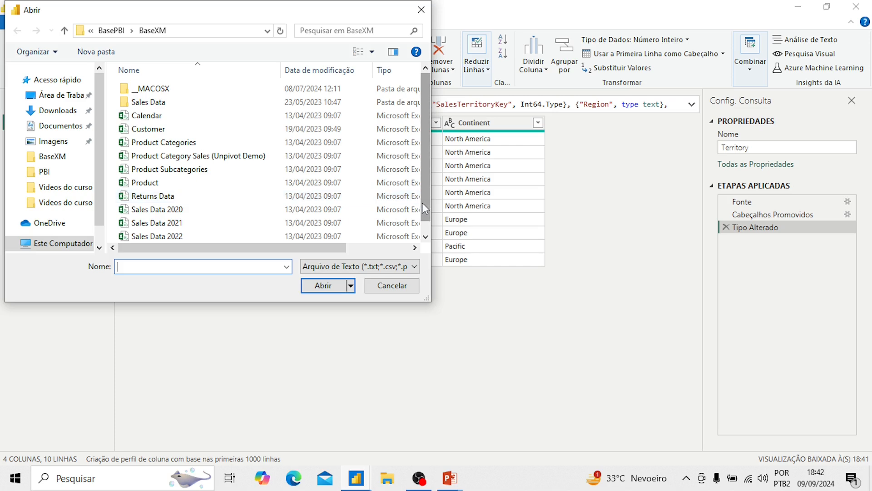
scroll(422, 203, "down", 1)
left_click(214, 221)
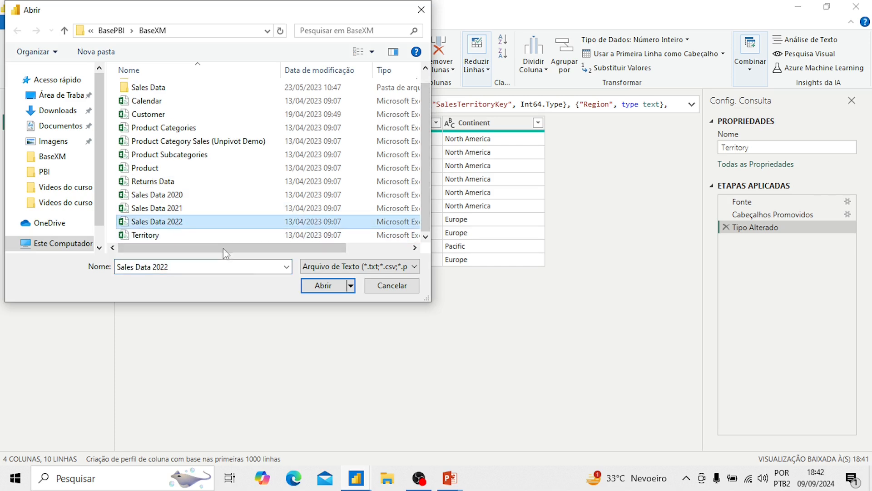
left_click(321, 286)
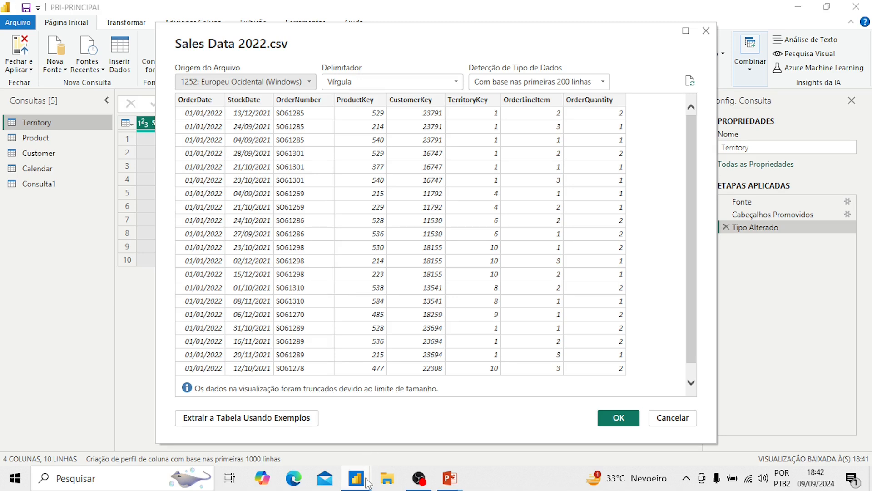
mouse_move(368, 482)
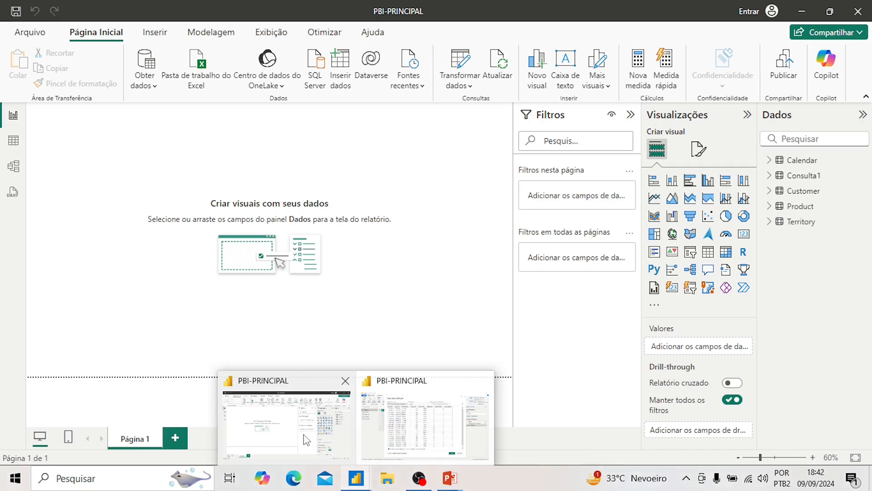
left_click(305, 436)
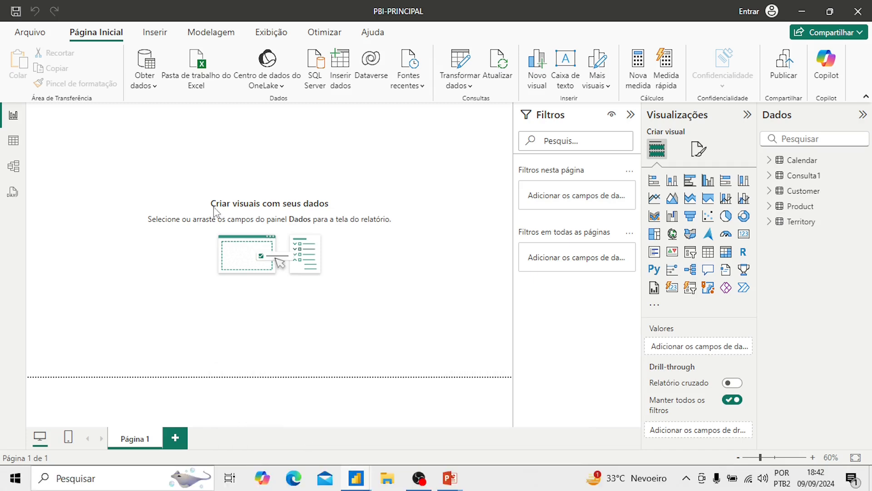
mouse_move(356, 478)
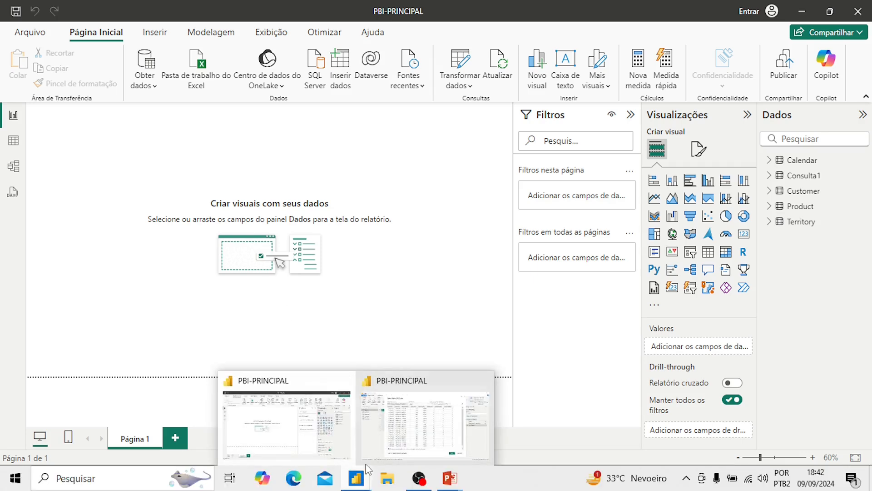
left_click(401, 420)
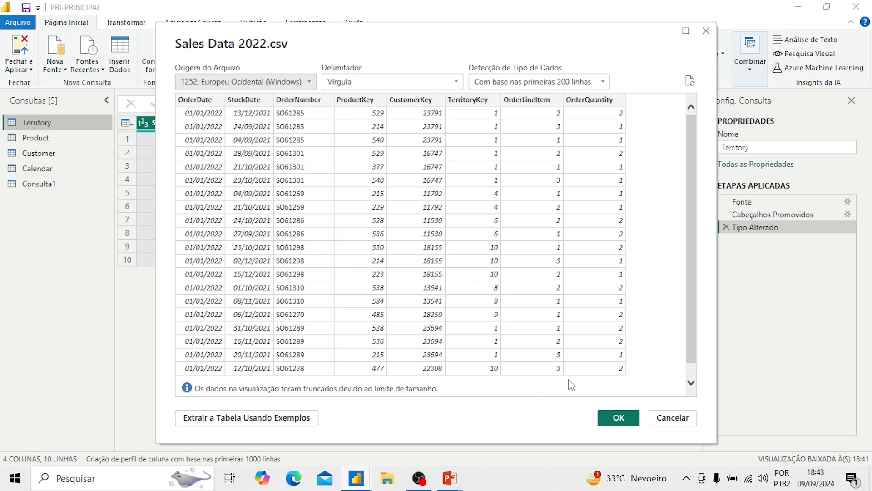
left_click(607, 416)
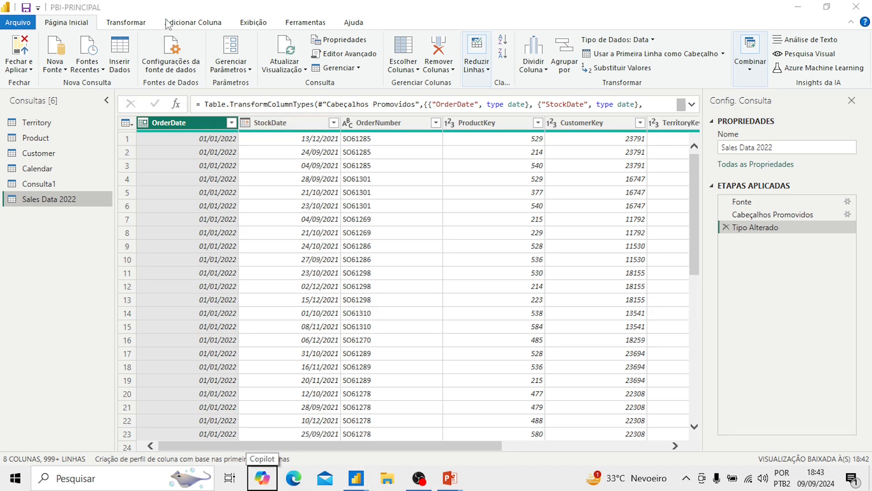
key("Print")
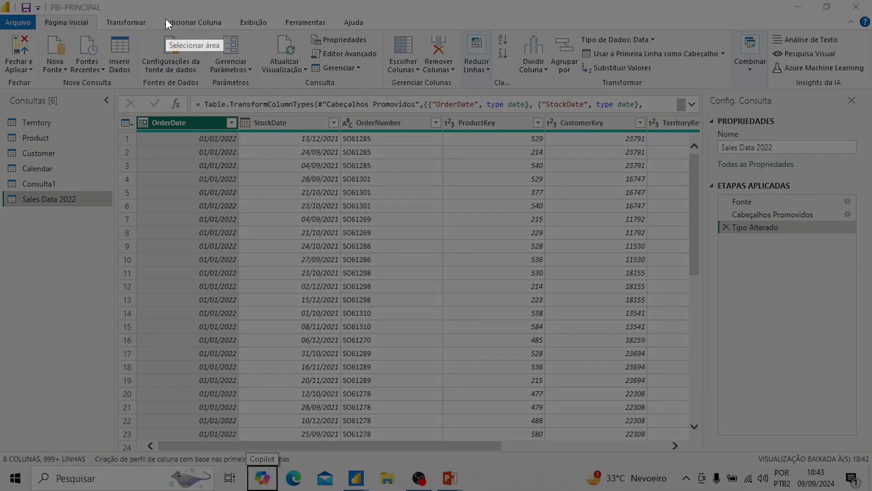
mouse_move(225, 28)
left_mouse_down()
mouse_move(232, 37)
mouse_move(211, 36)
left_mouse_up()
key("ctrl+c")
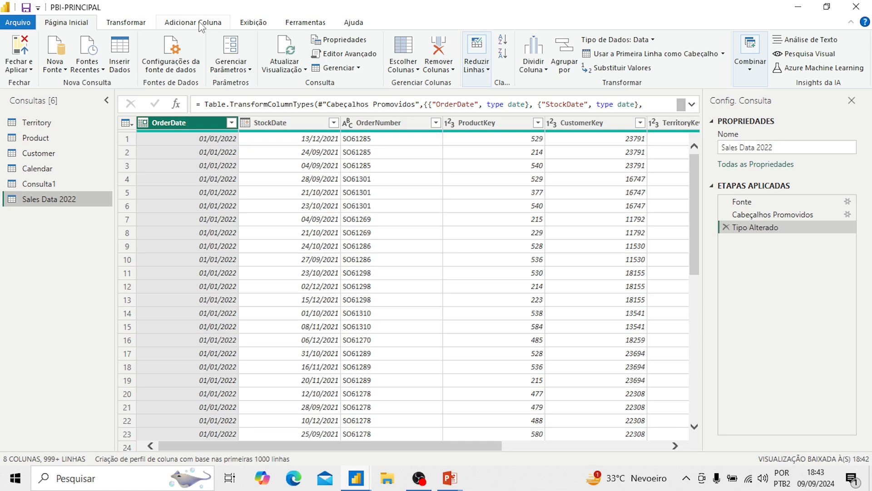
- Add an index column starting from 1 to Sales Data 2022 and move it before OrderDate as the first column
left_click(202, 25)
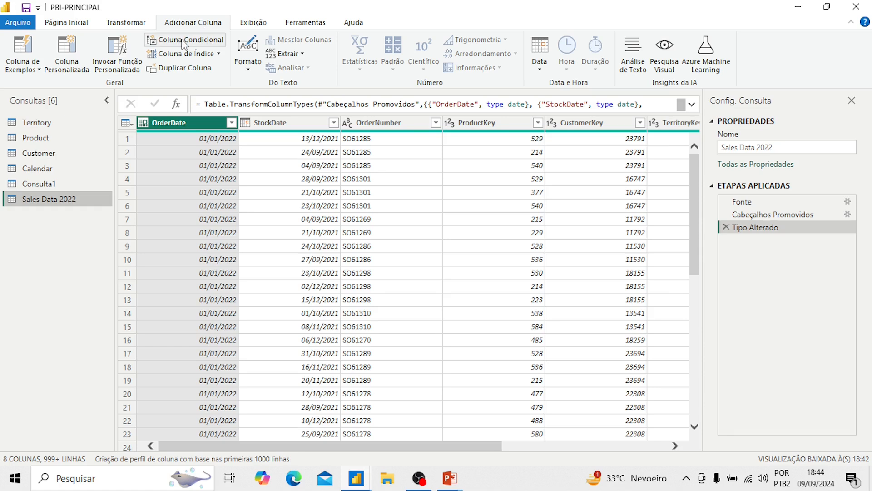
left_click(219, 54)
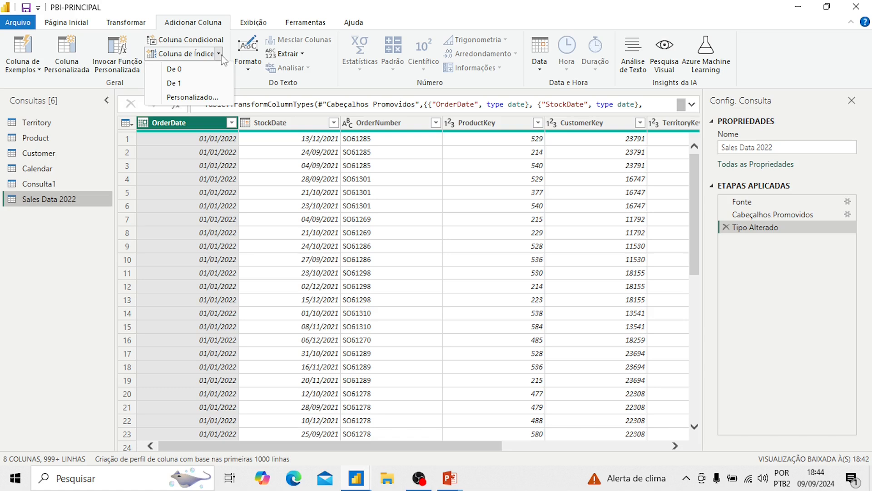
left_click(191, 84)
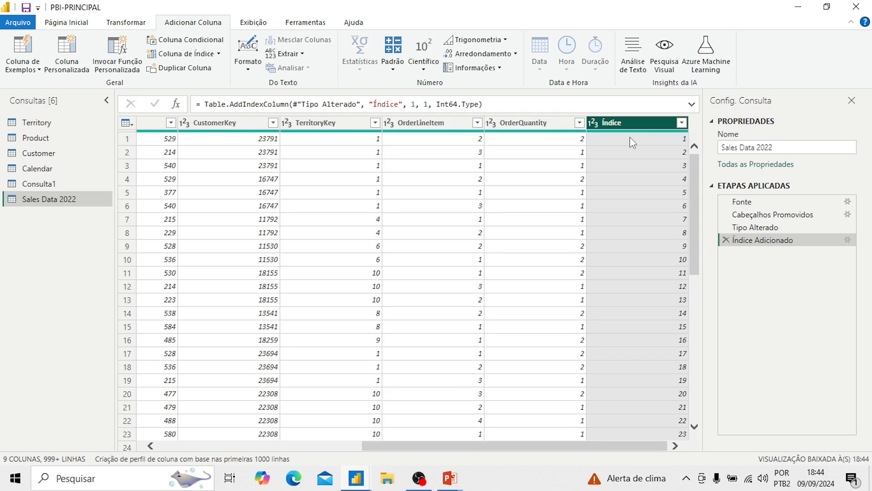
left_click_drag(627, 129, 83, 167)
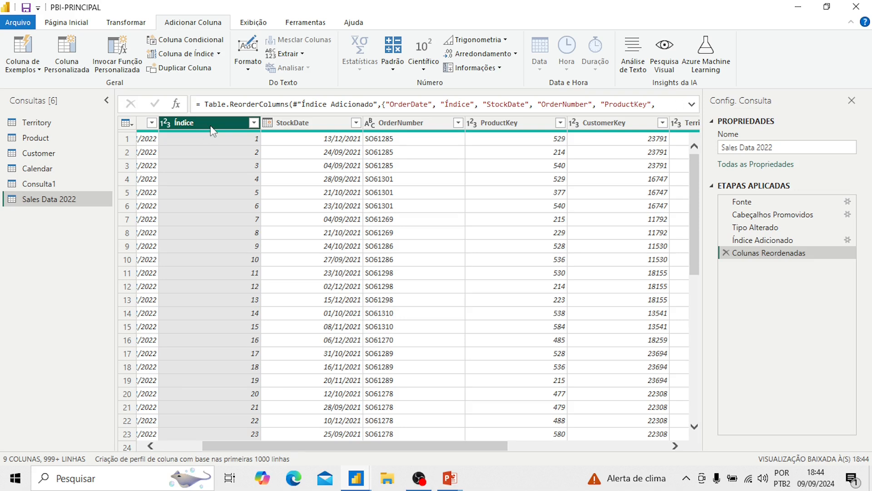
left_click_drag(214, 132, 179, 134)
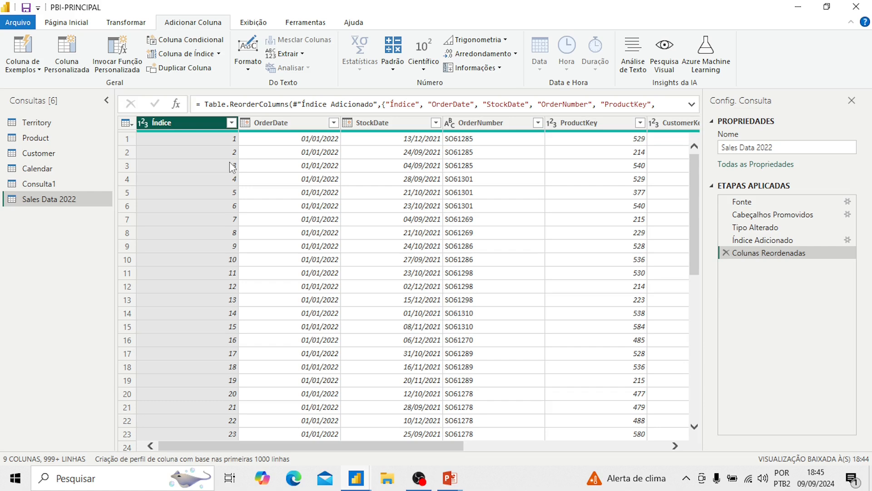
- Start a new conditional column in Sales Data 2022 and name it "Quantidade Tipo"
left_click(76, 25)
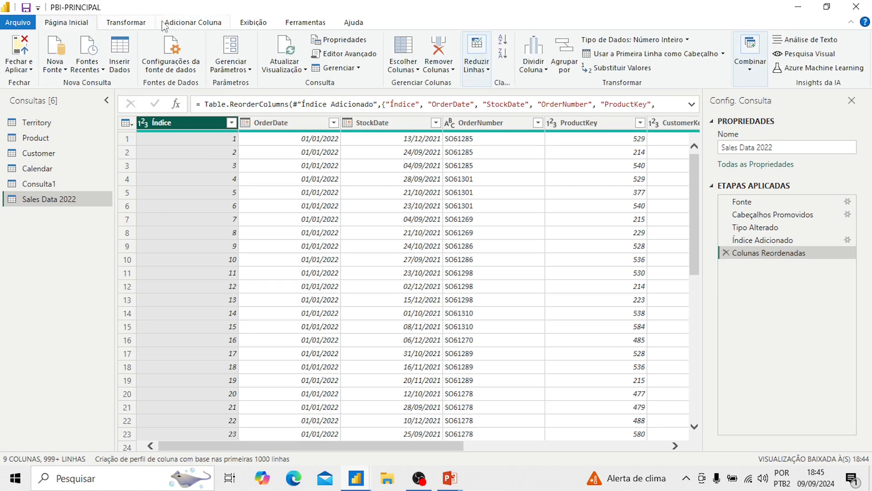
left_click(179, 26)
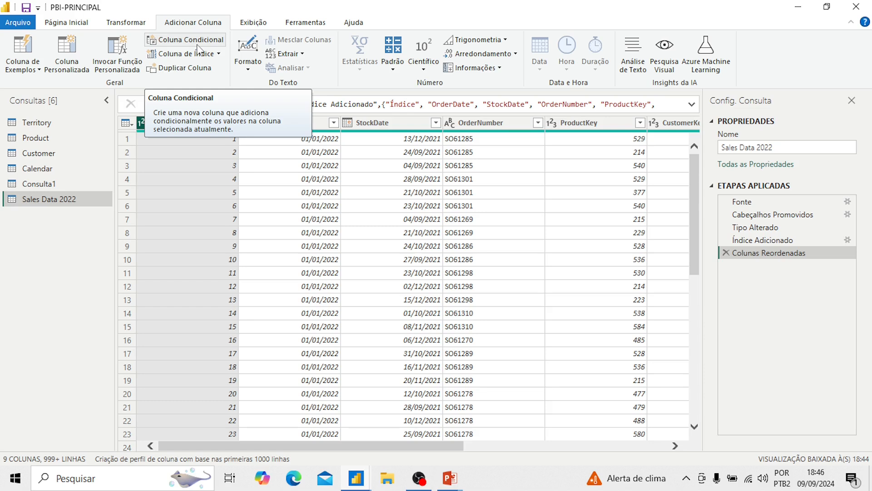
left_click(198, 45)
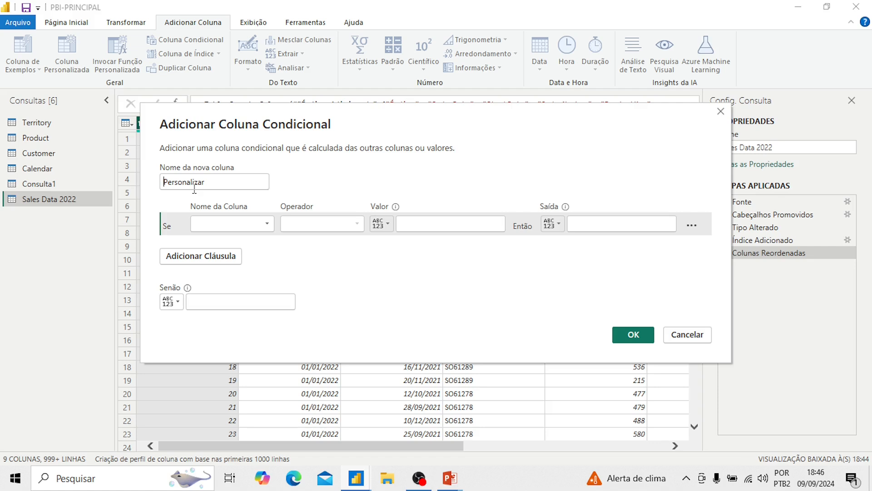
type("Quantida")
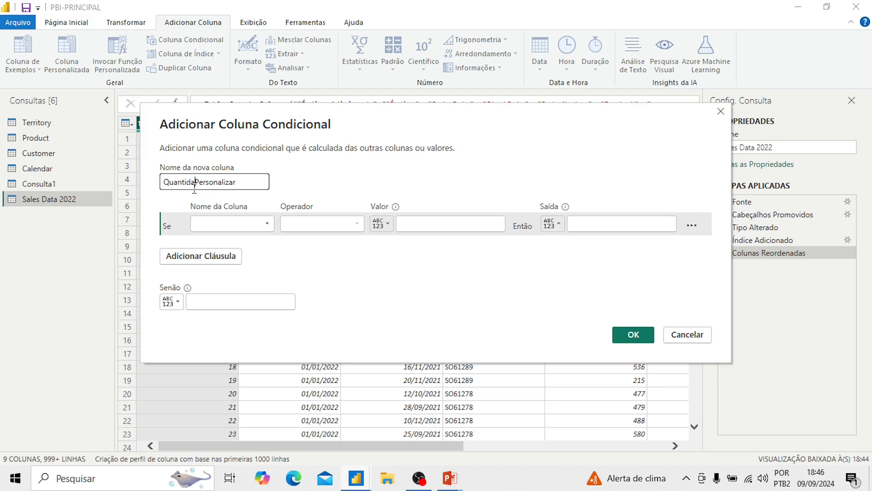
type("de")
key("Delete")
key("Delete")
key("Delete")
key("Delete")
key("Delete")
key("Delete")
key("Delete")
key("Delete")
key("Delete")
key("Delete")
key("Delete")
key("Delete")
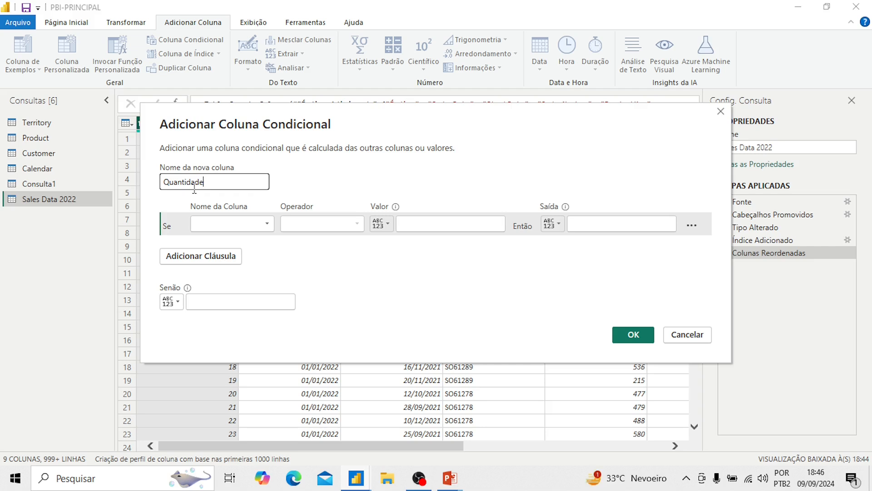
type("Tipo")
key("Left")
key("Left")
key("Left")
key("Left")
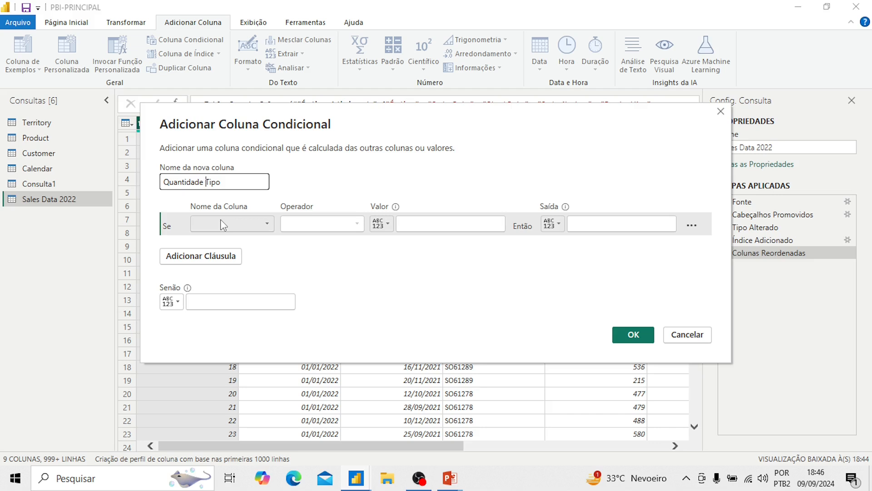
- Define the first condition so that OrderQuantity equal to (igual a) 1 outputs "Item único"
left_click(261, 227)
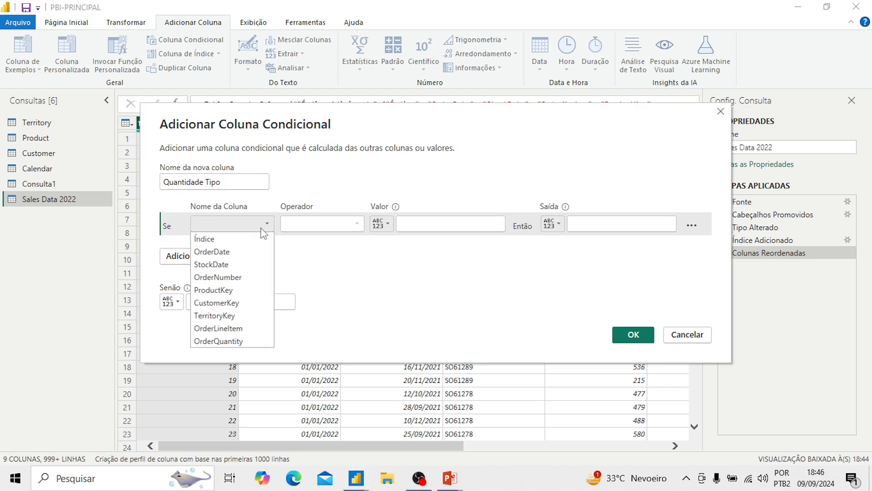
left_click(223, 342)
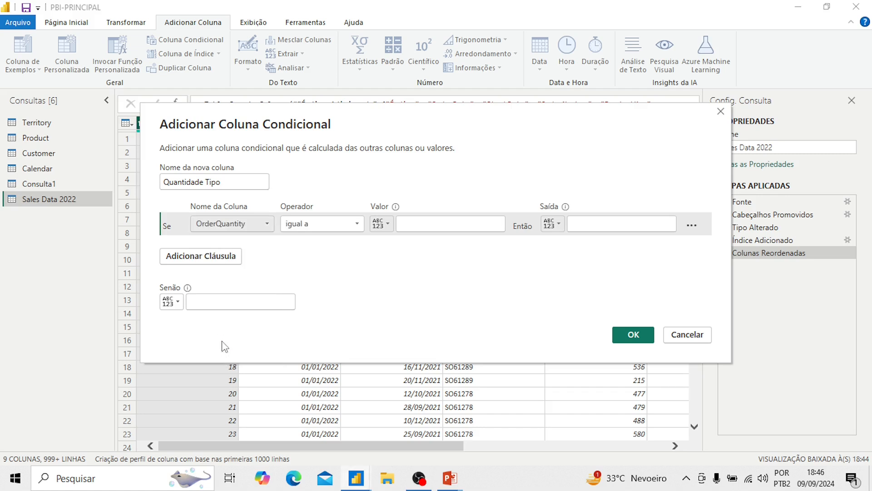
left_click(414, 224)
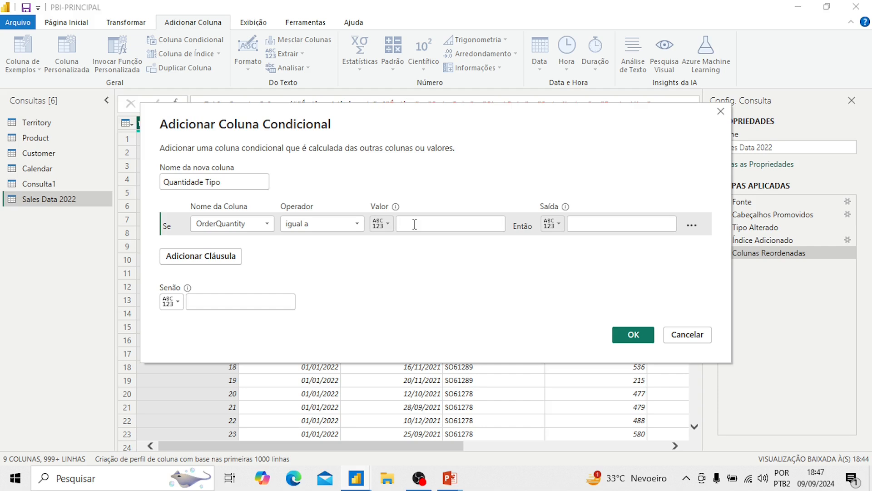
type("1")
left_click(607, 227)
left_click(574, 224)
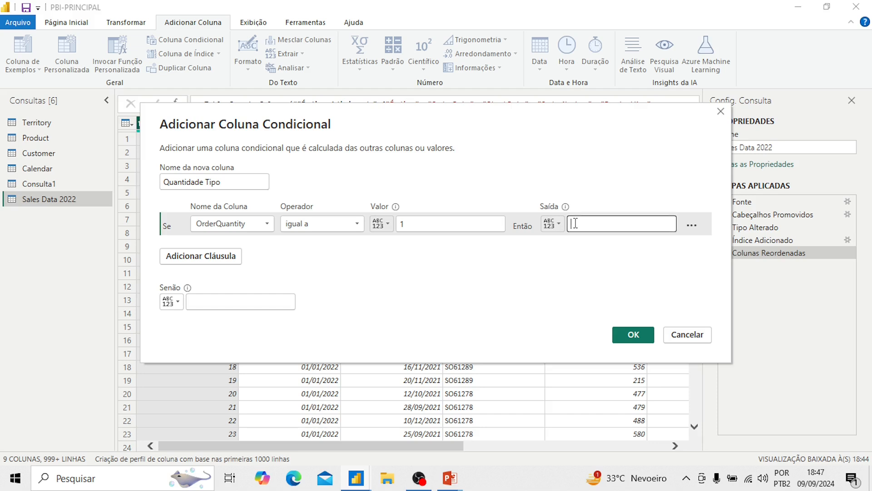
type("Item un")
key("BackSpace")
key("BackSpace")
key("BackSpace")
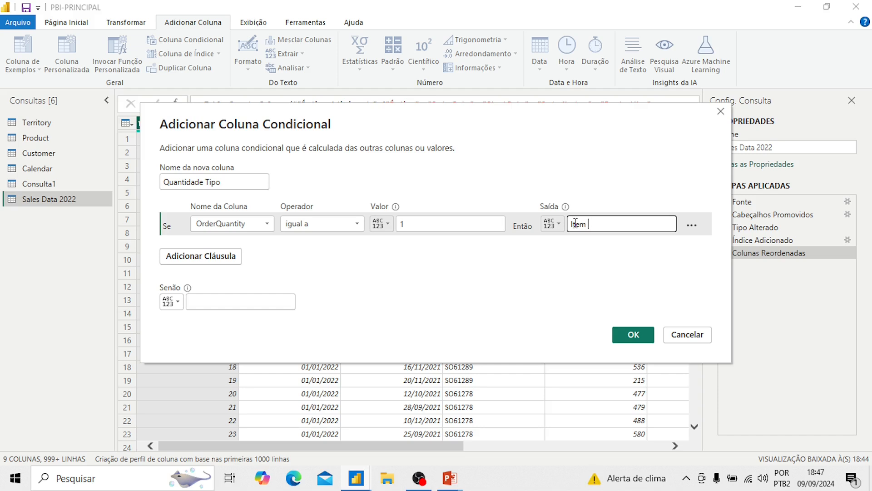
type("único")
left_click(422, 258)
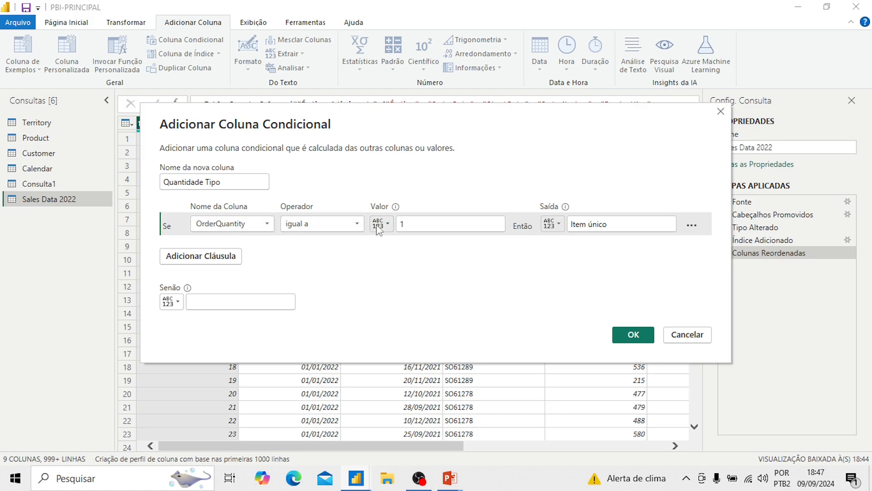
- Add a second clause so that OrderQuantity greater than (é maior que) 1 outputs "Vários itens"
left_click(235, 257)
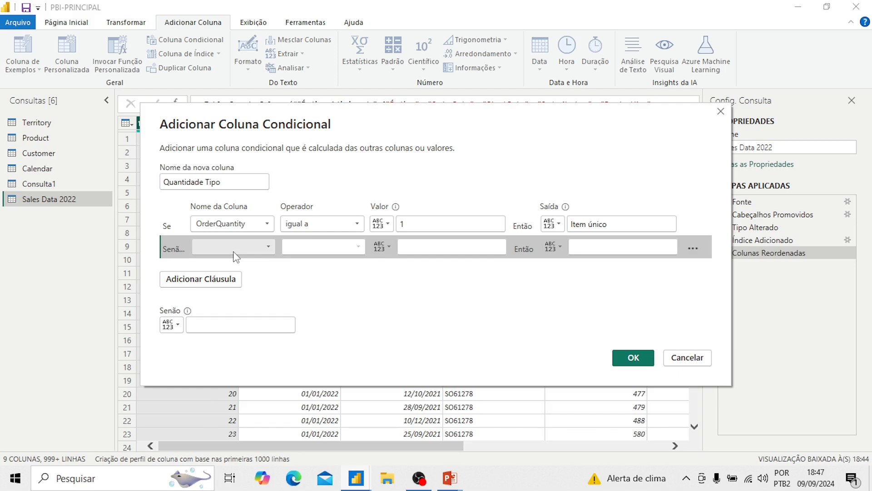
left_click(269, 247)
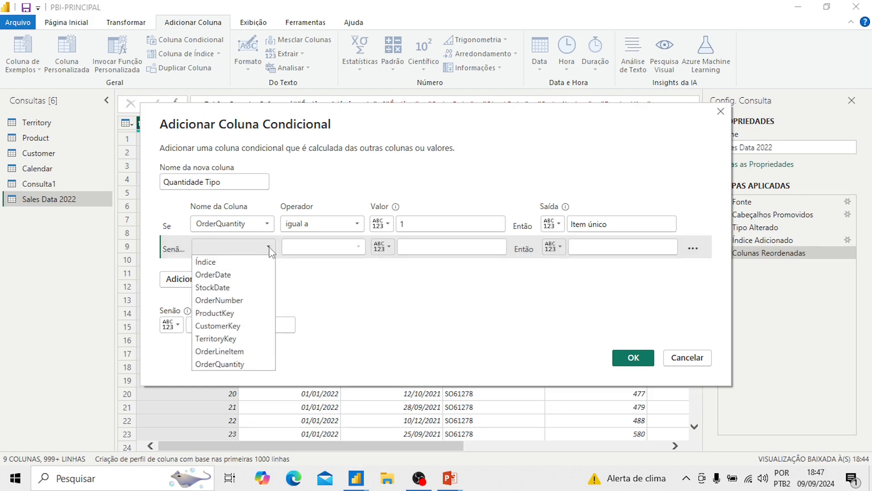
left_click(230, 367)
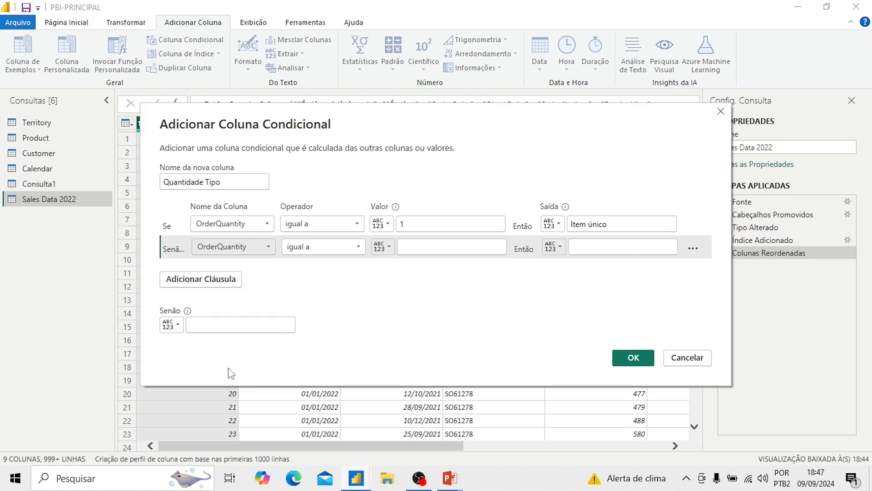
left_click(361, 249)
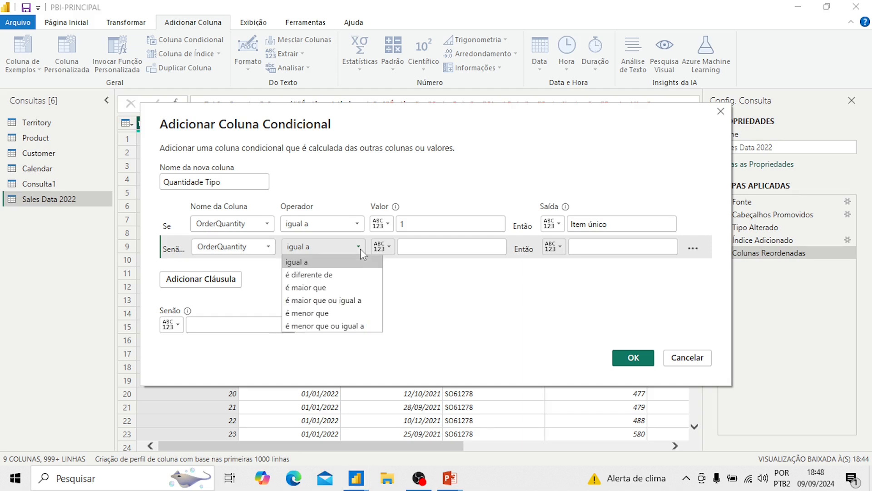
left_click(338, 288)
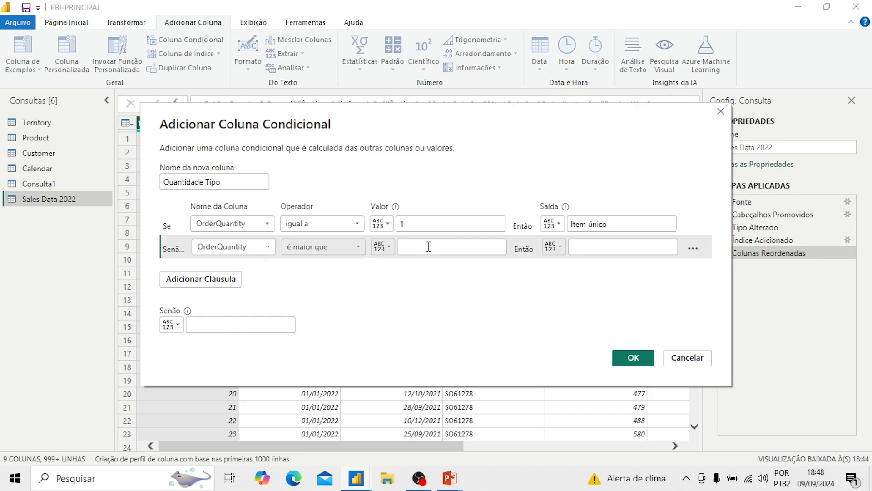
left_click(447, 242)
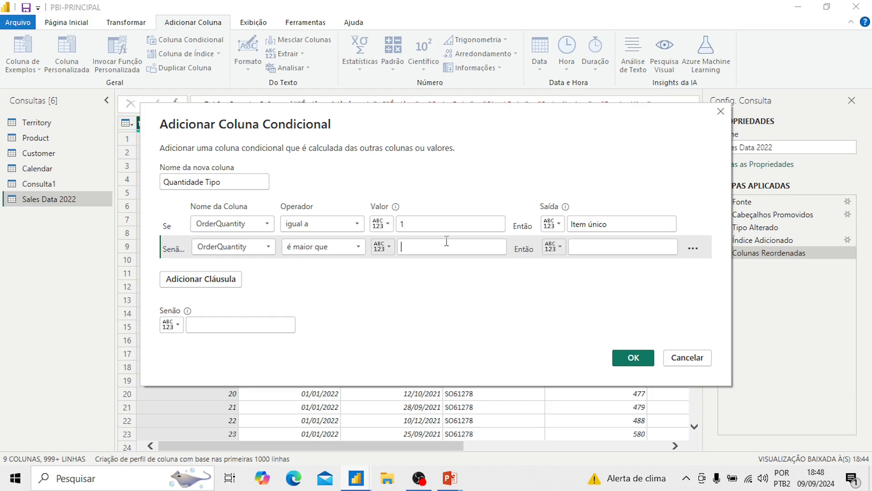
left_click(446, 240)
type("1")
left_click(625, 244)
type("Vários")
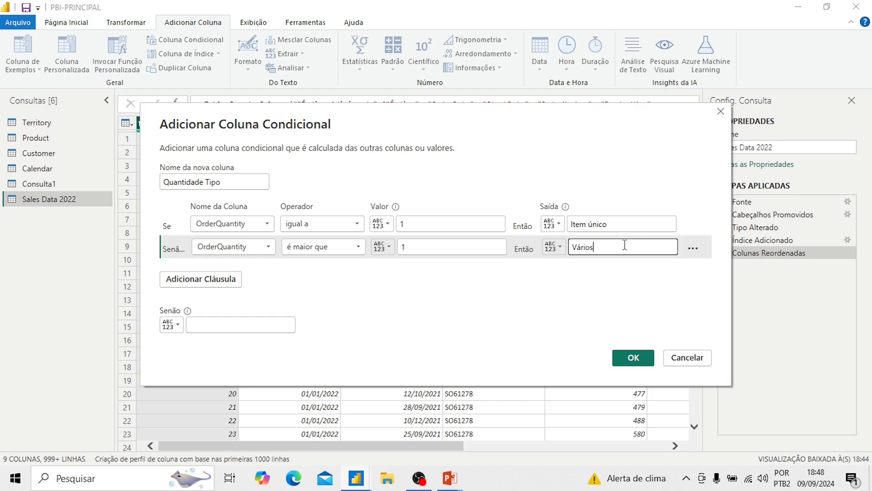
type(" itens")
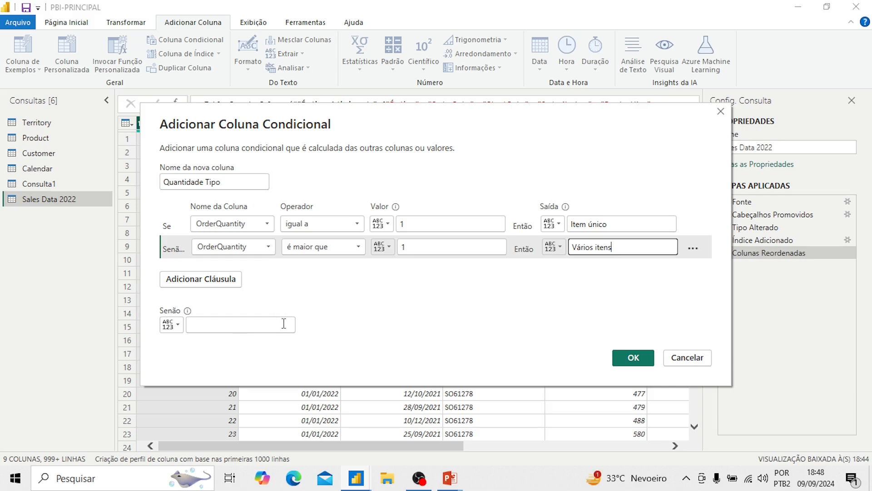
- Set the fallback (Senão) output to "Outros" and create the "Quantidade Tipo" conditional column
left_click(253, 333)
type("Outros")
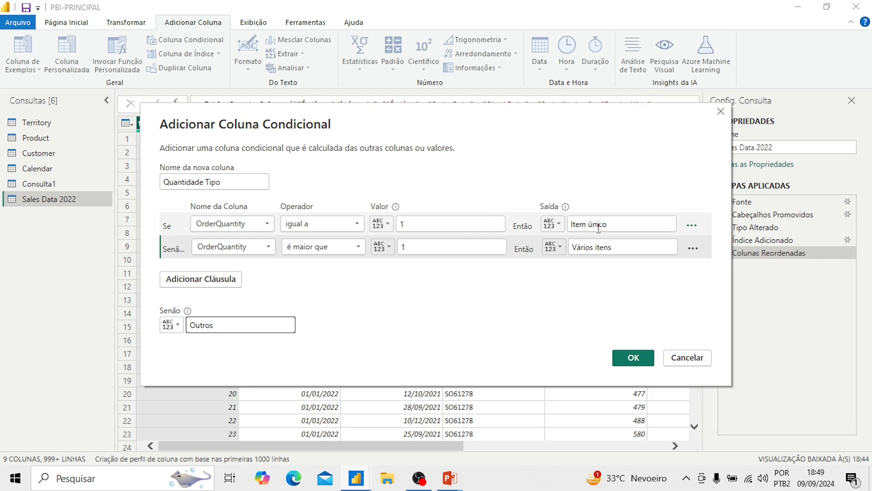
mouse_move(568, 213)
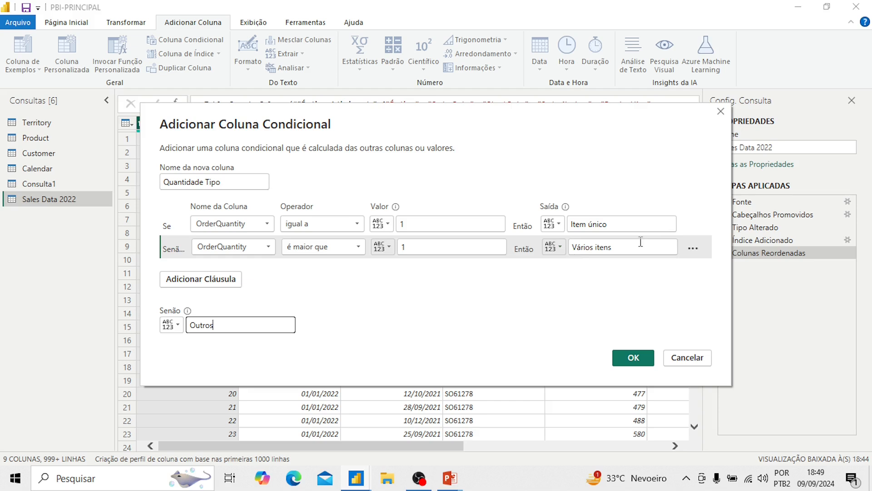
mouse_move(188, 312)
left_click(637, 368)
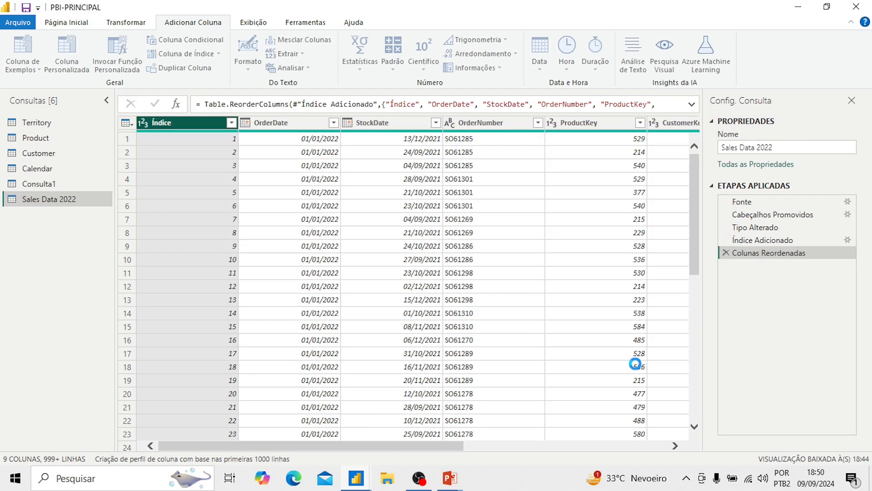